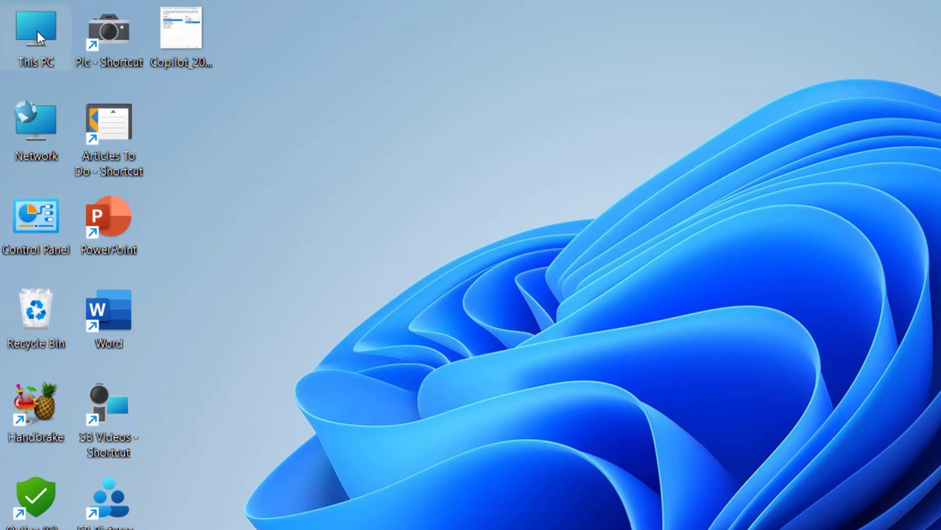
Step: Open Computer Management from This PC and select the Realtek 8821CU under Network adapters
right_click(38, 31)
left_click(169, 88)
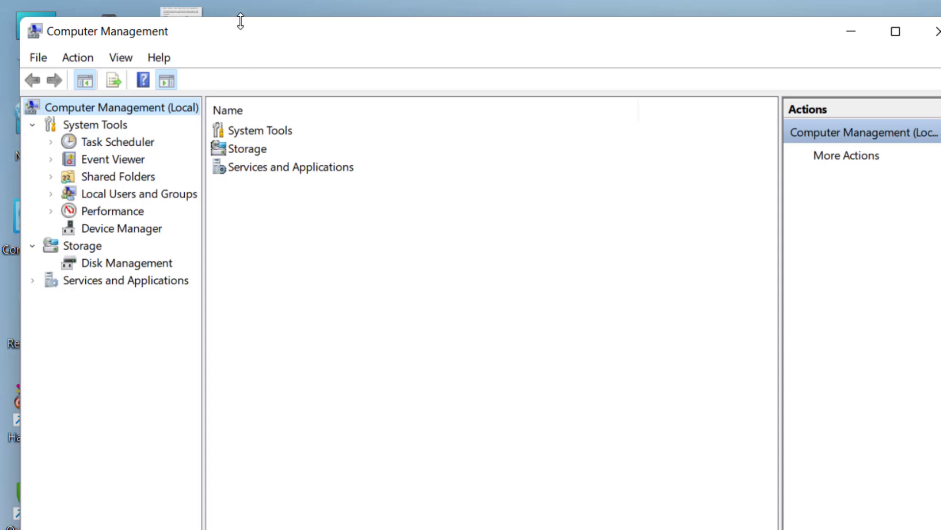
left_click_drag(257, 33, 349, 36)
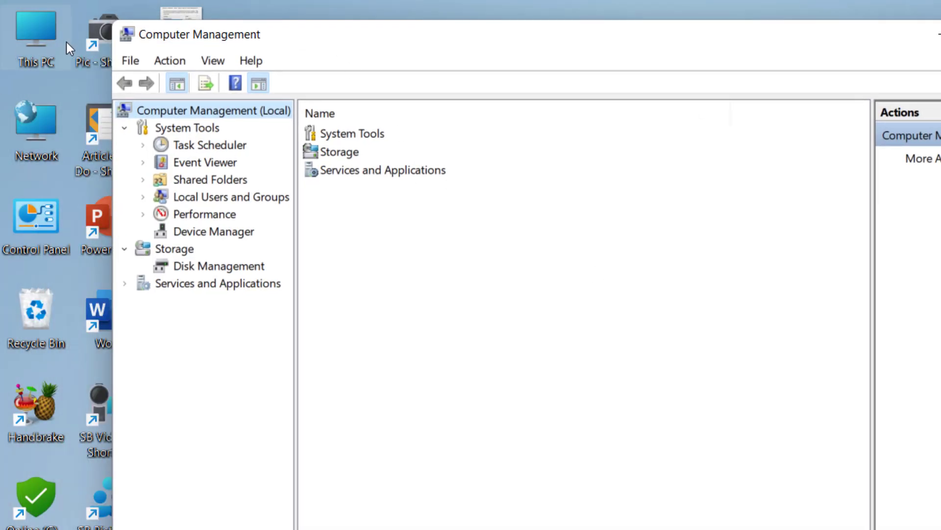
left_click(229, 234)
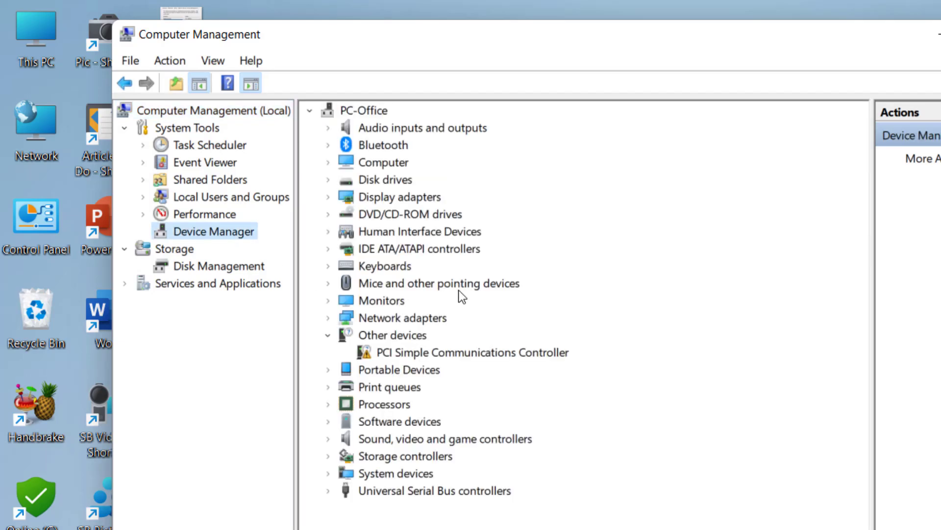
left_click(329, 317)
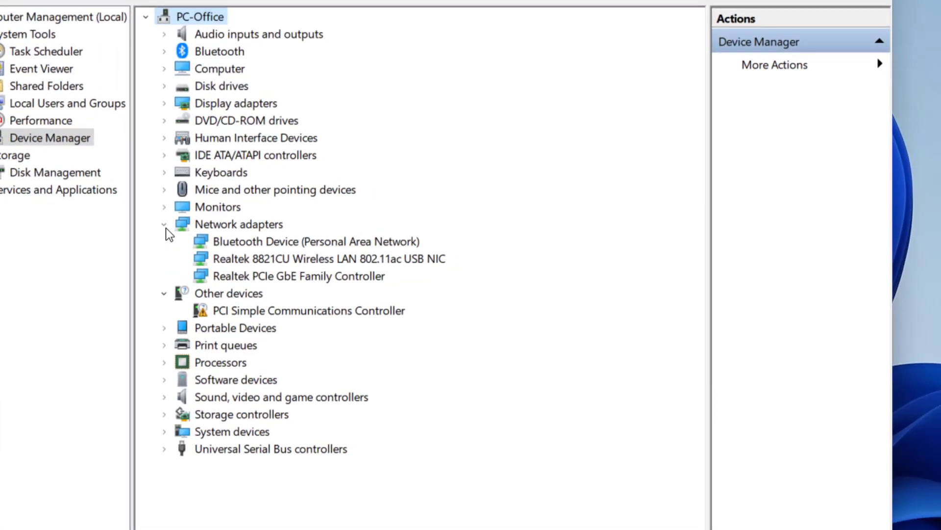
left_click(346, 261)
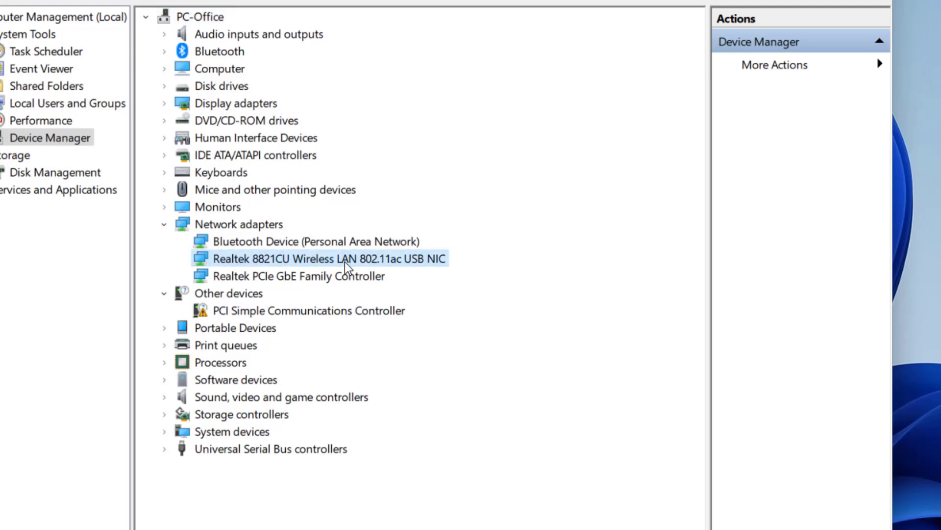
right_click(346, 265)
left_click(431, 276)
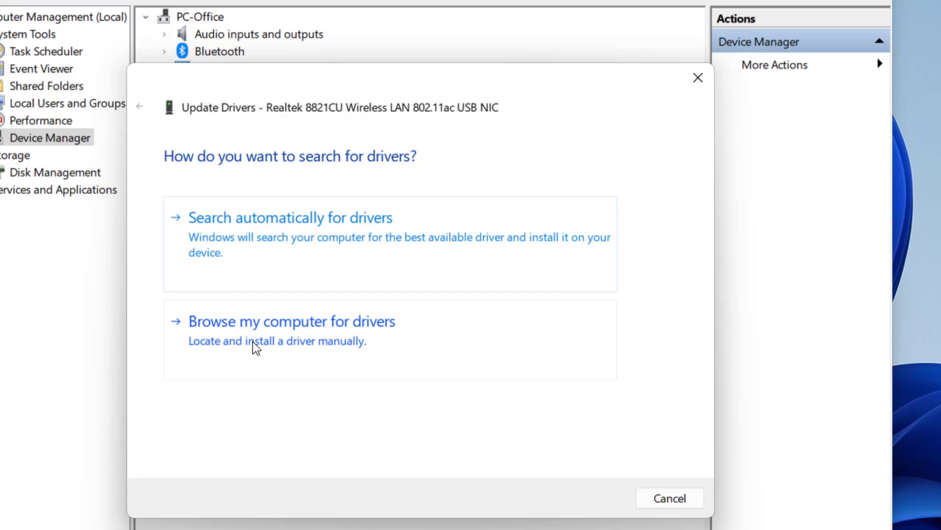
left_click(308, 346)
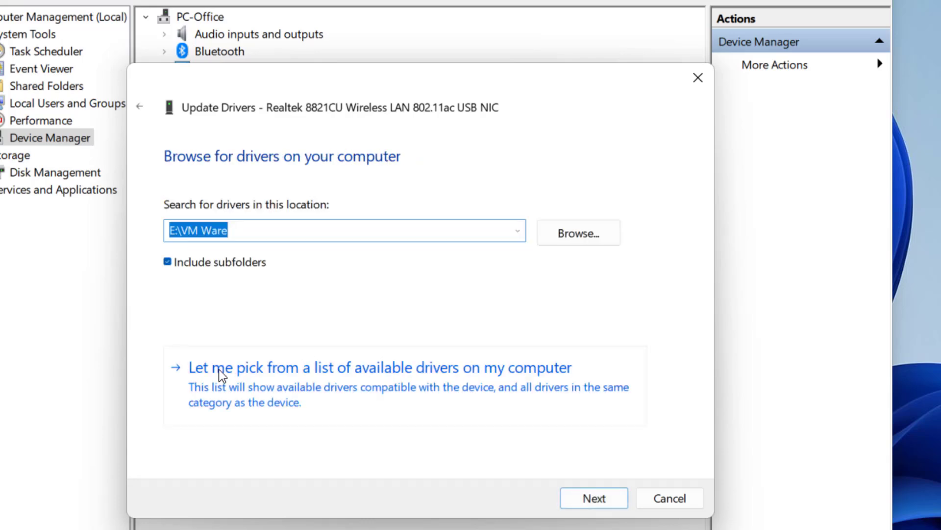
left_click(261, 386)
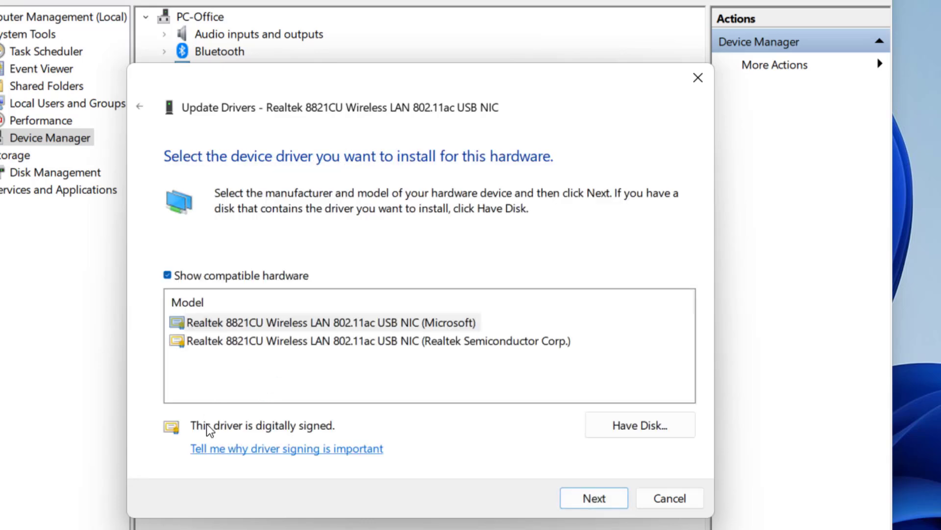
left_click(256, 324)
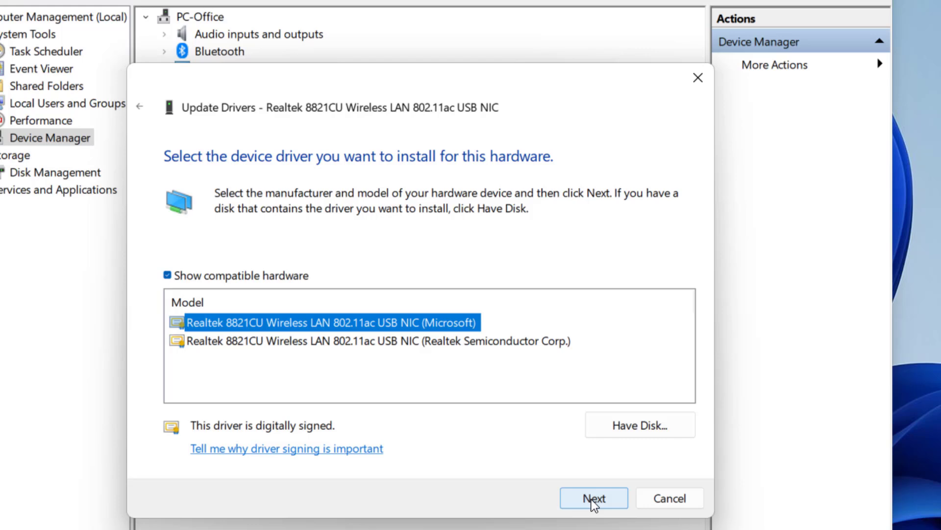
left_click(669, 498)
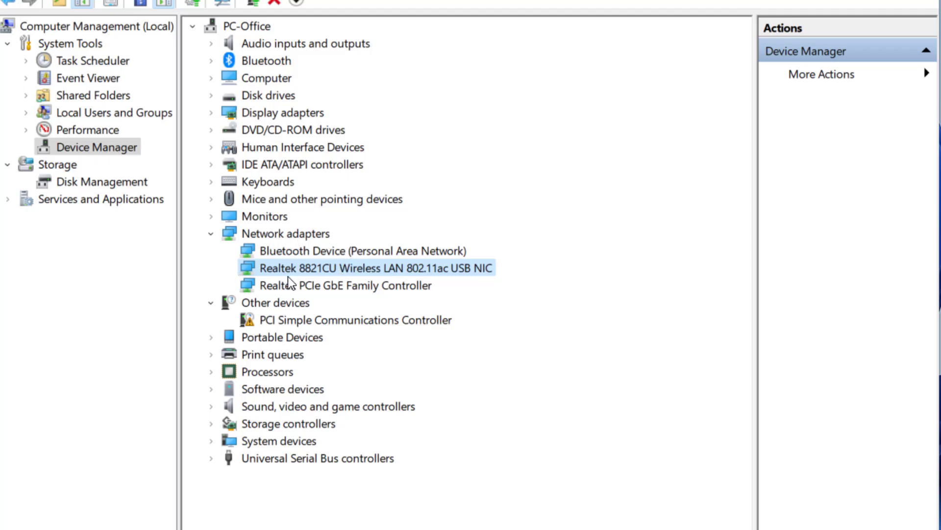
right_click(314, 272)
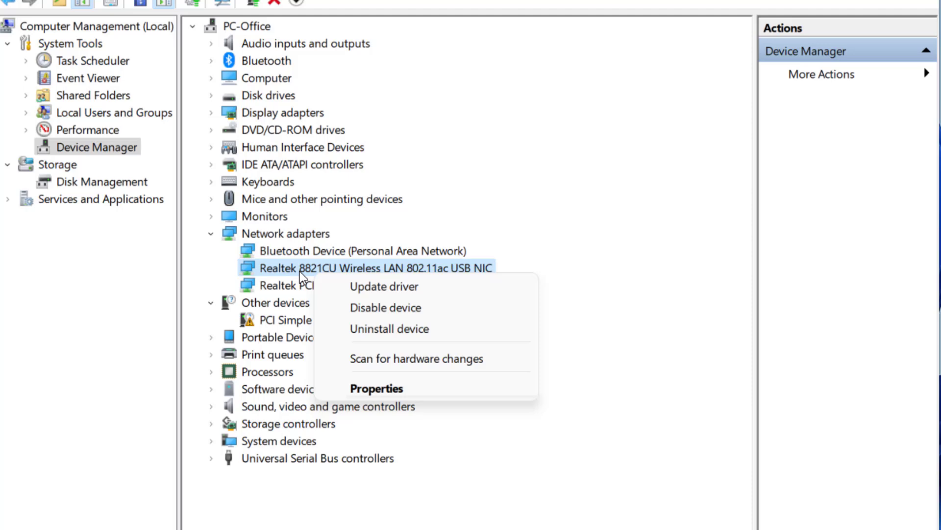
left_click(439, 388)
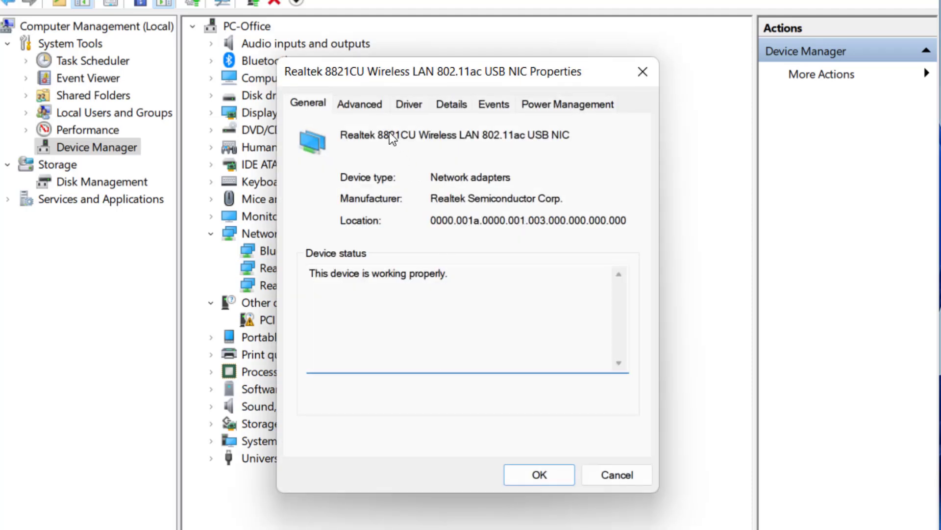
left_click(360, 104)
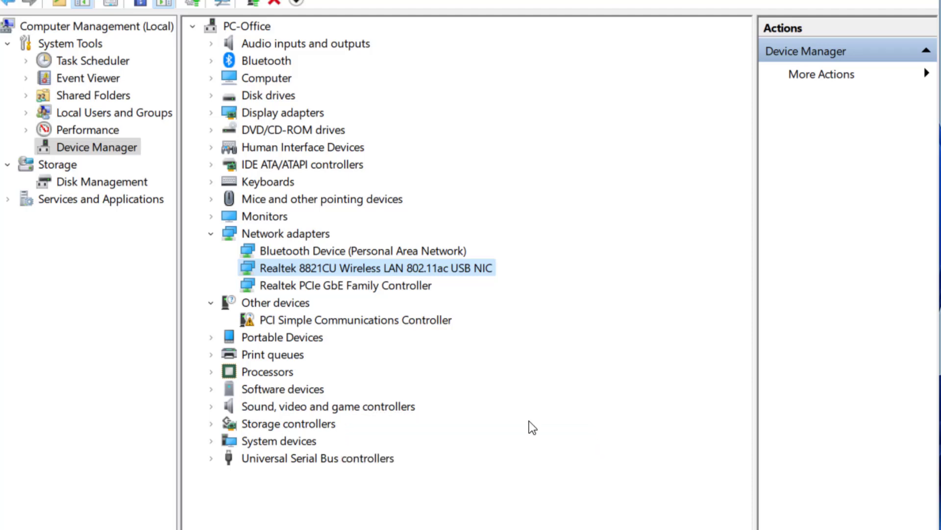
Step: Uncheck 'Allow the computer to turn off this device to save power' in the Realtek 8821CU properties
right_click(383, 270)
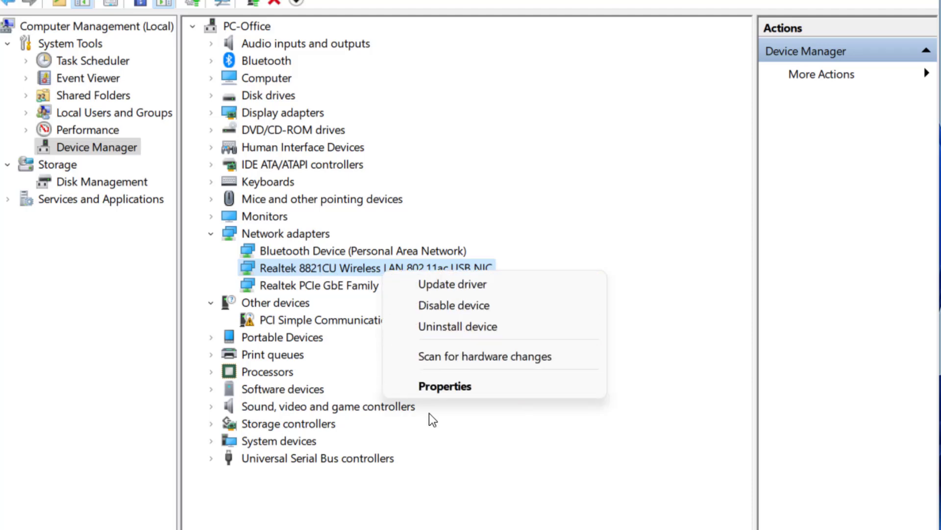
left_click(457, 393)
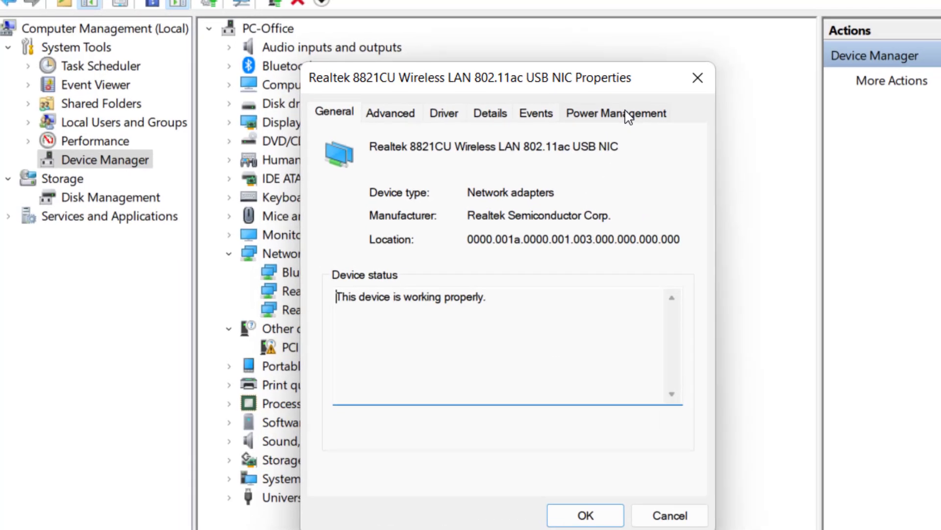
left_click(577, 103)
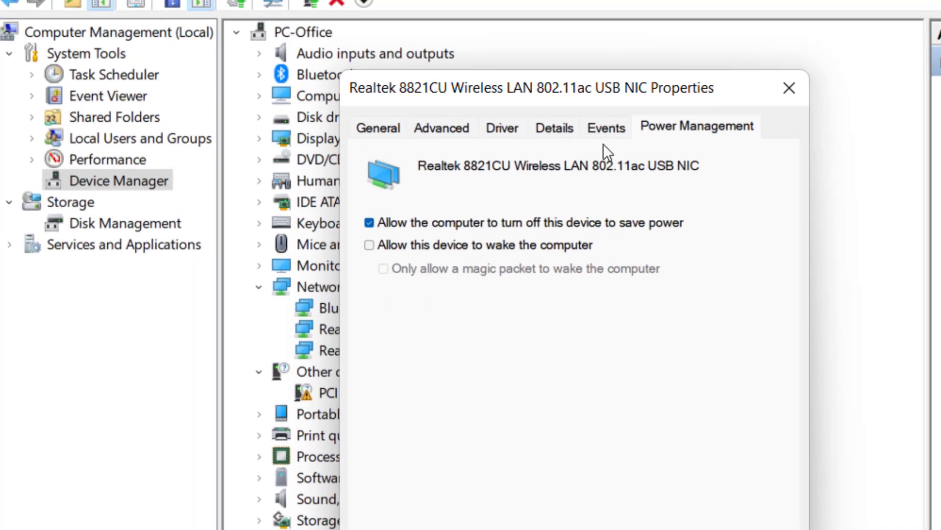
left_click(413, 223)
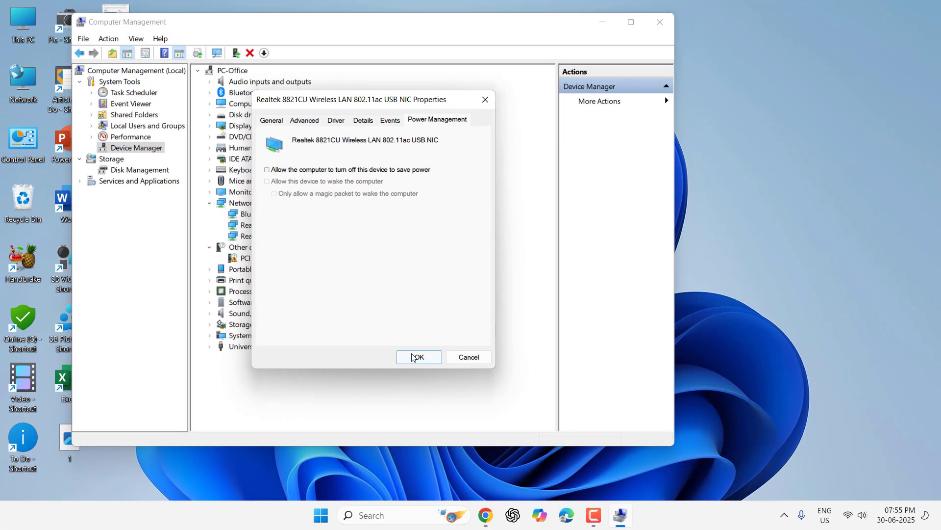
left_click(485, 99)
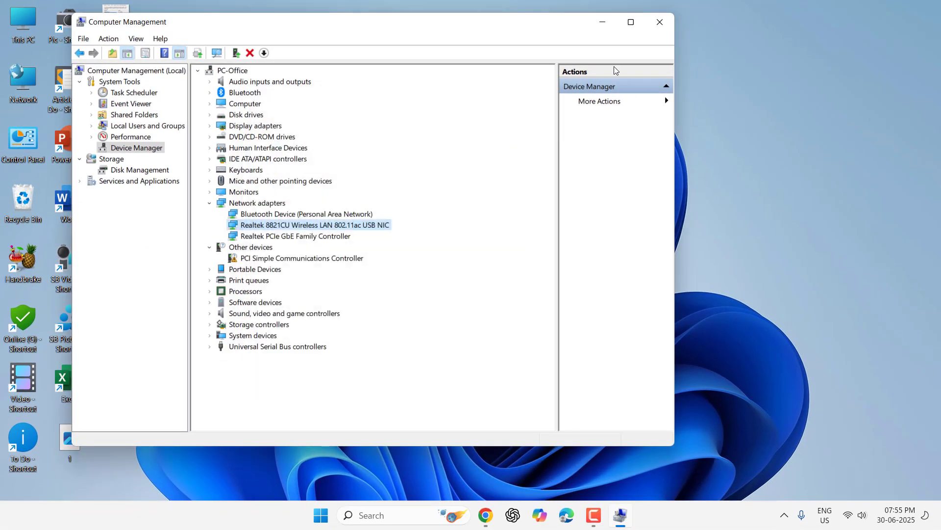
Step: Close the Computer Management window
left_click(666, 23)
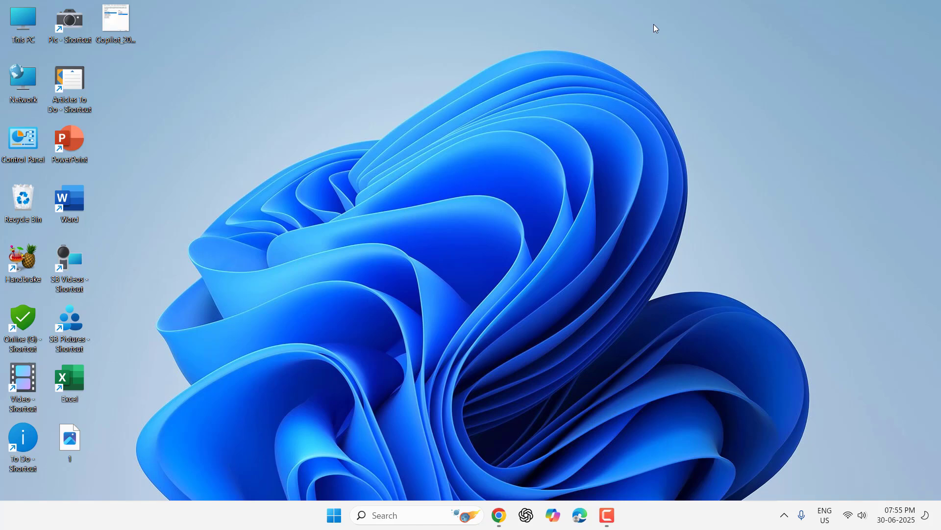
Step: Launch Command Prompt as administrator from Windows search
key("super")
type("cmd")
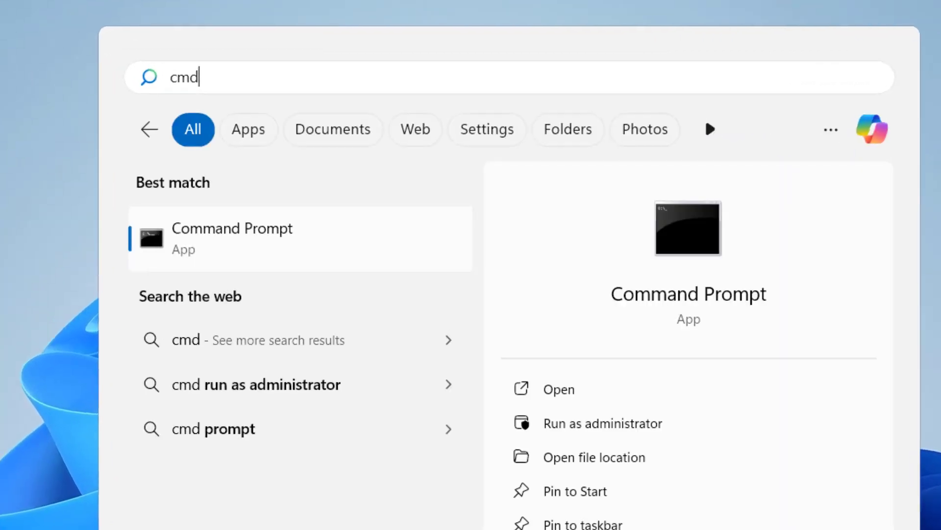
right_click(217, 254)
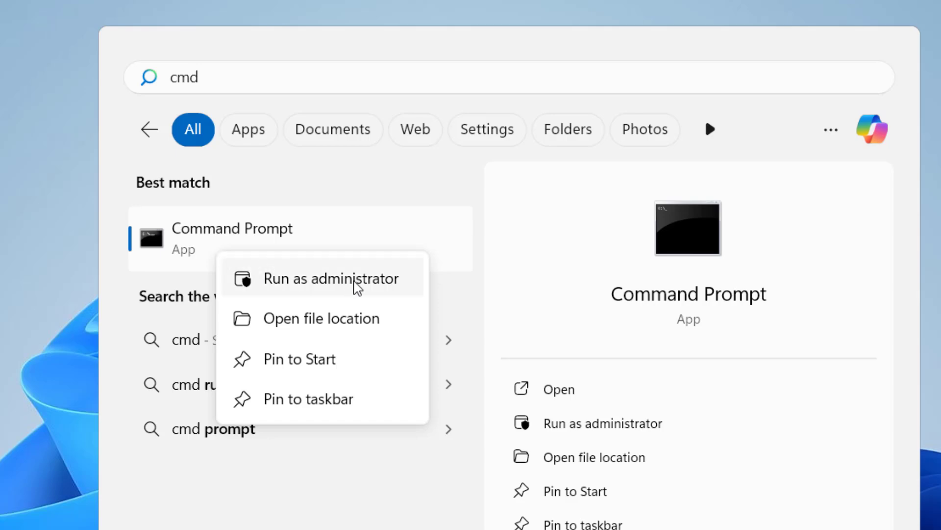
left_click(331, 278)
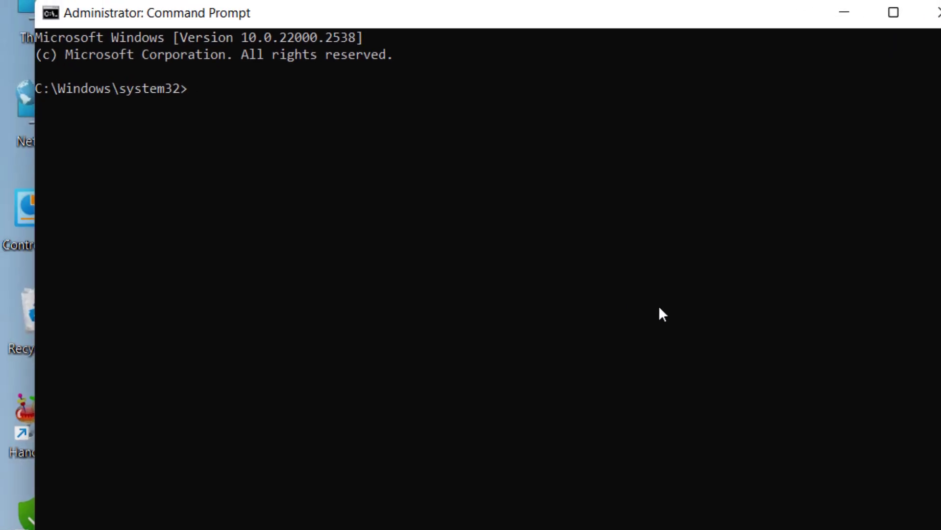
type("sf")
type("c /")
type("s")
type("cannow")
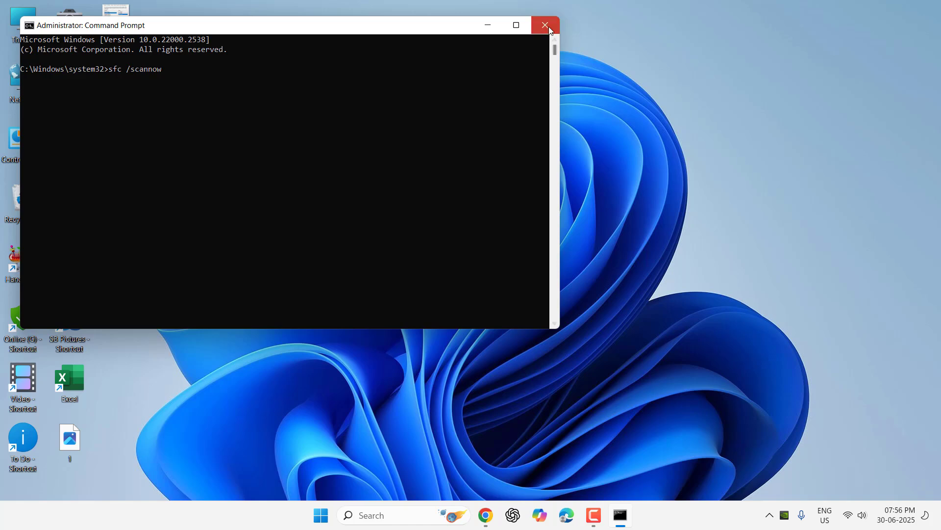
Step: Close the elevated Command Prompt window
left_click(546, 25)
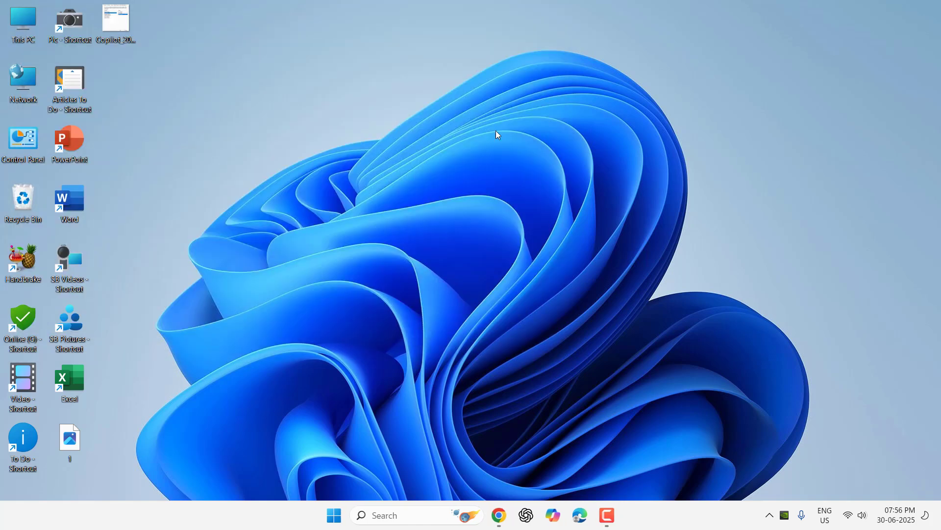